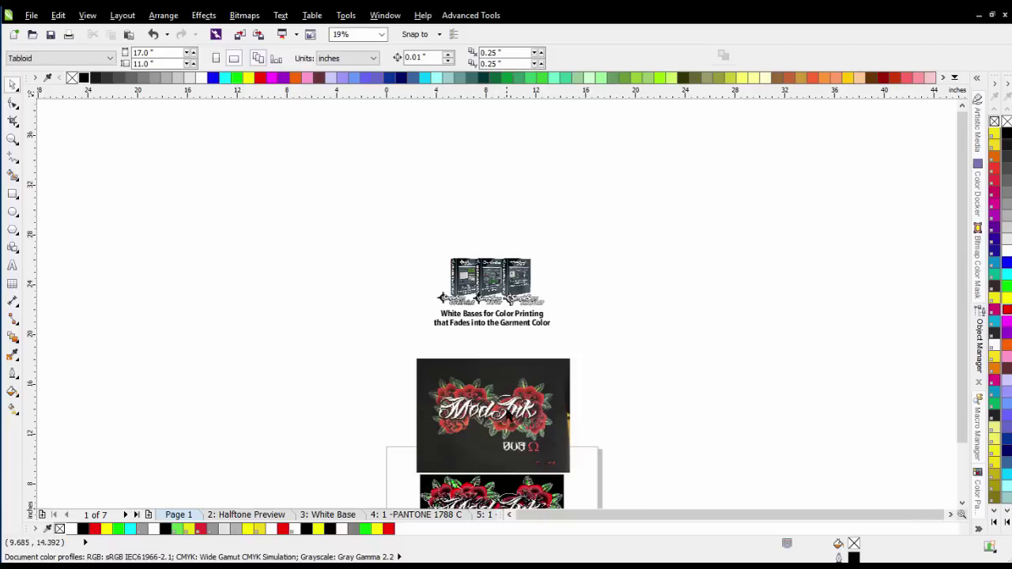
Examine the fading roses in the printed shirt photo on Page 1 and the halftone dots on the White Base page
scroll(501, 422, "up", 2)
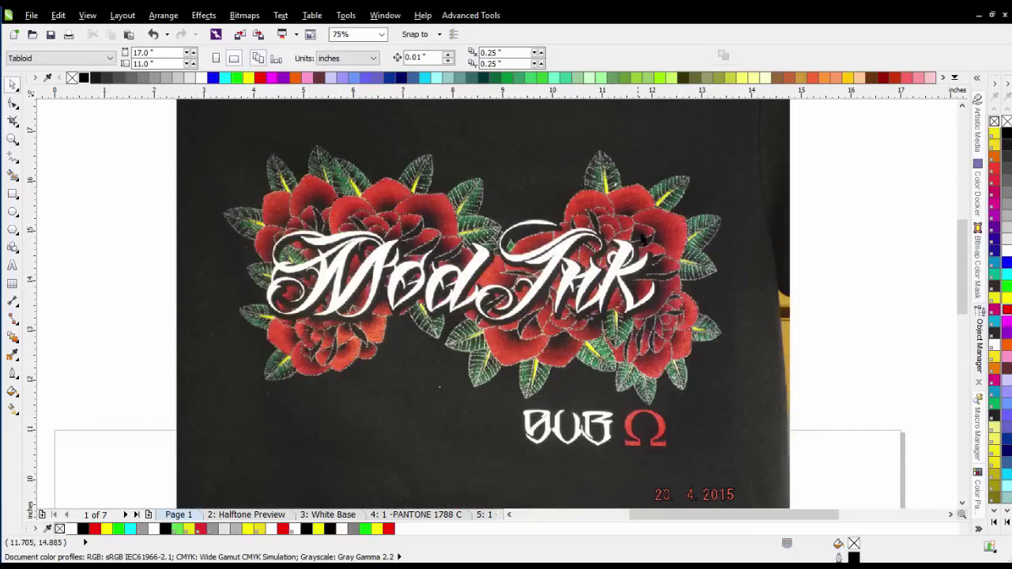
scroll(500, 310, "up", 2)
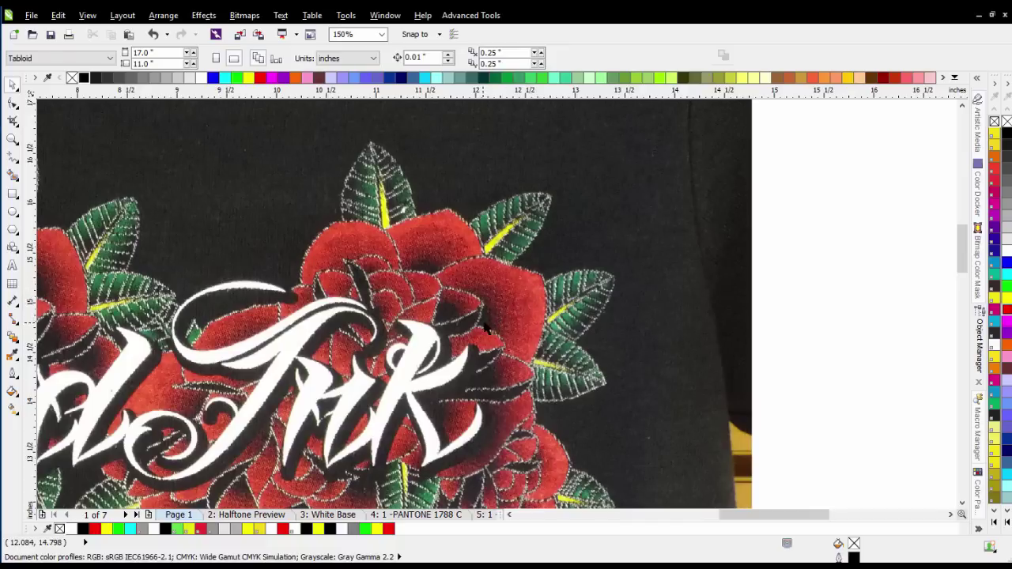
scroll(498, 310, "up", 1)
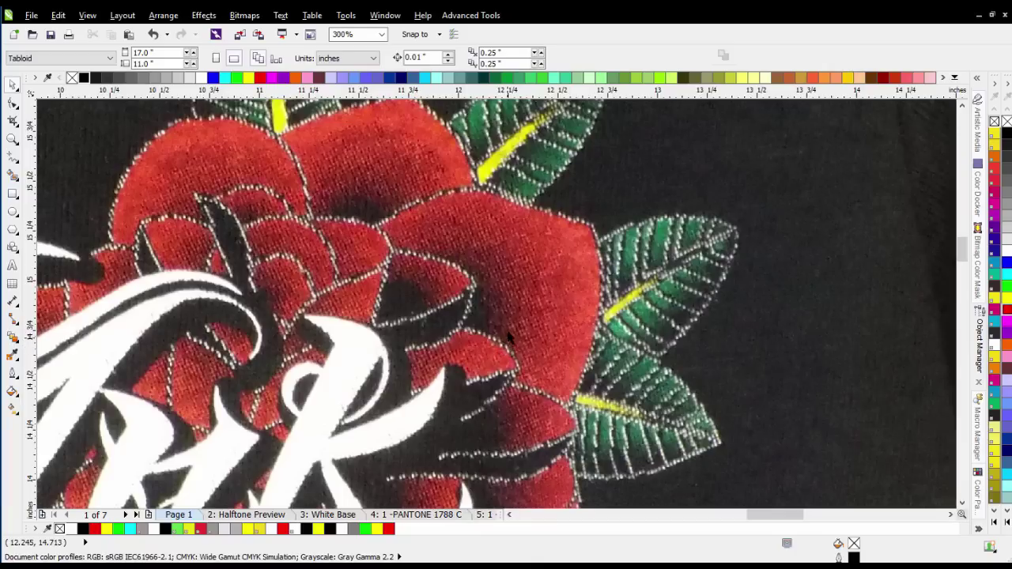
scroll(498, 310, "down", 1)
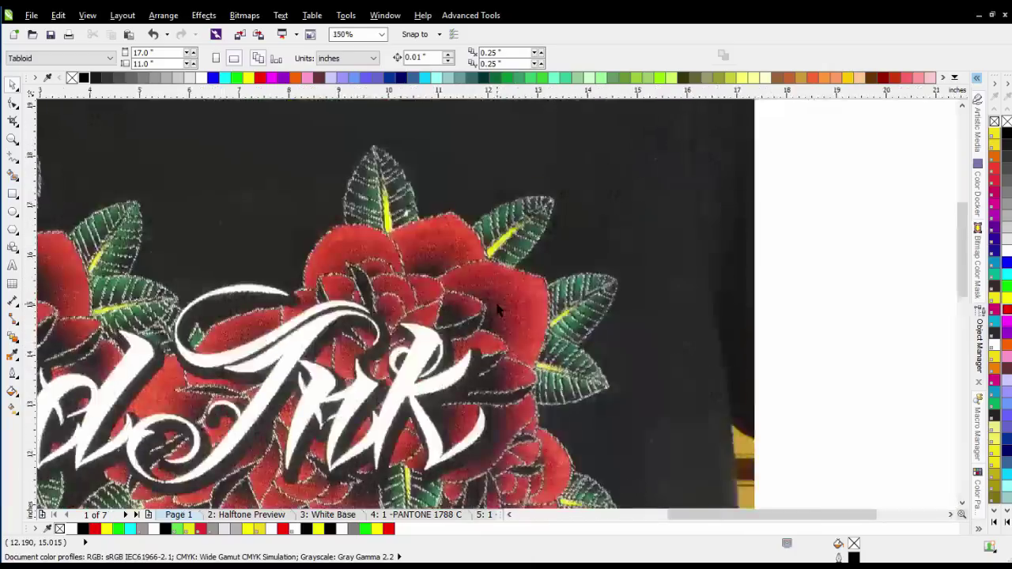
scroll(498, 310, "down", 1)
scroll(498, 310, "down", 1)
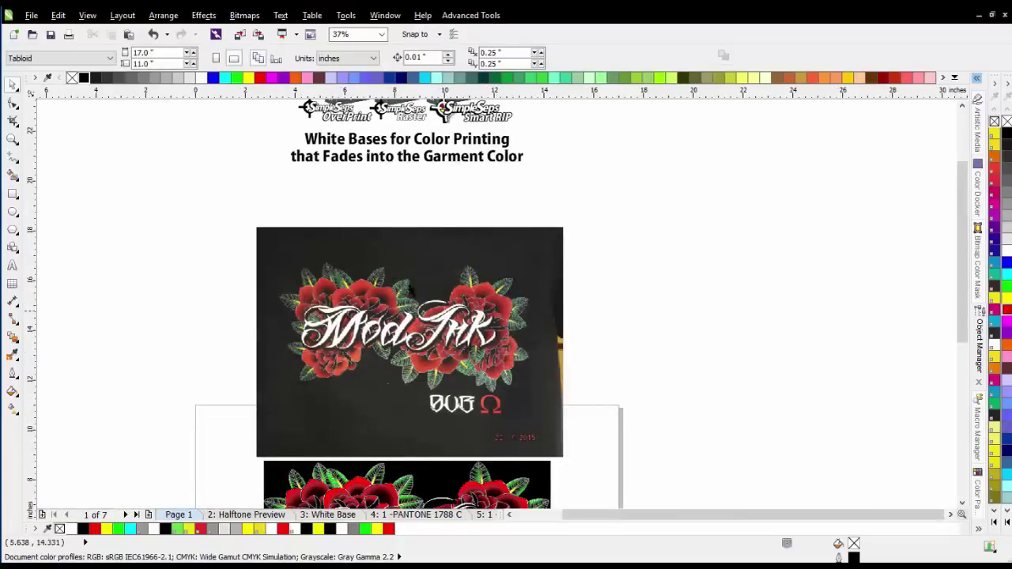
left_click(346, 515)
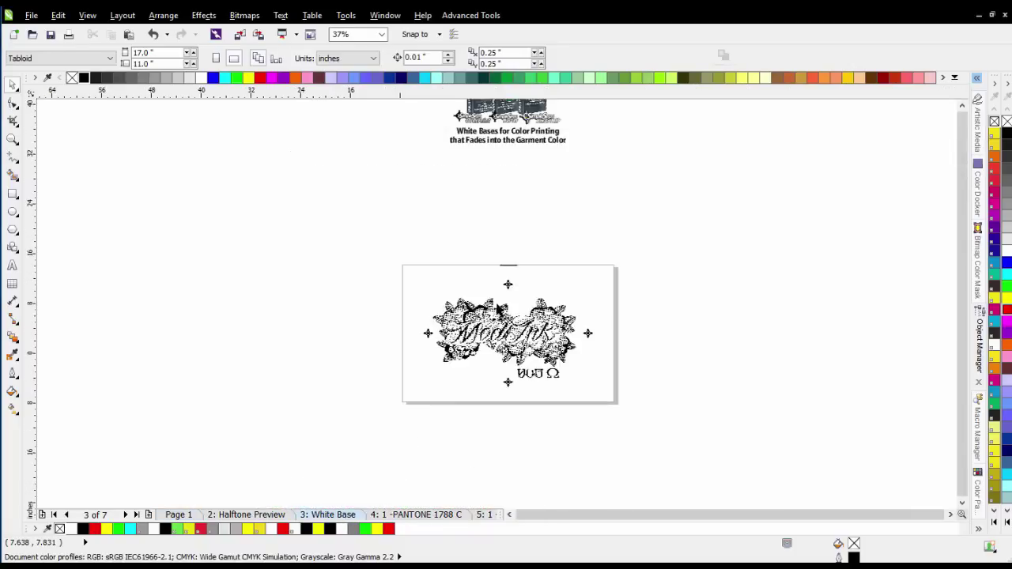
scroll(501, 310, "up", 5)
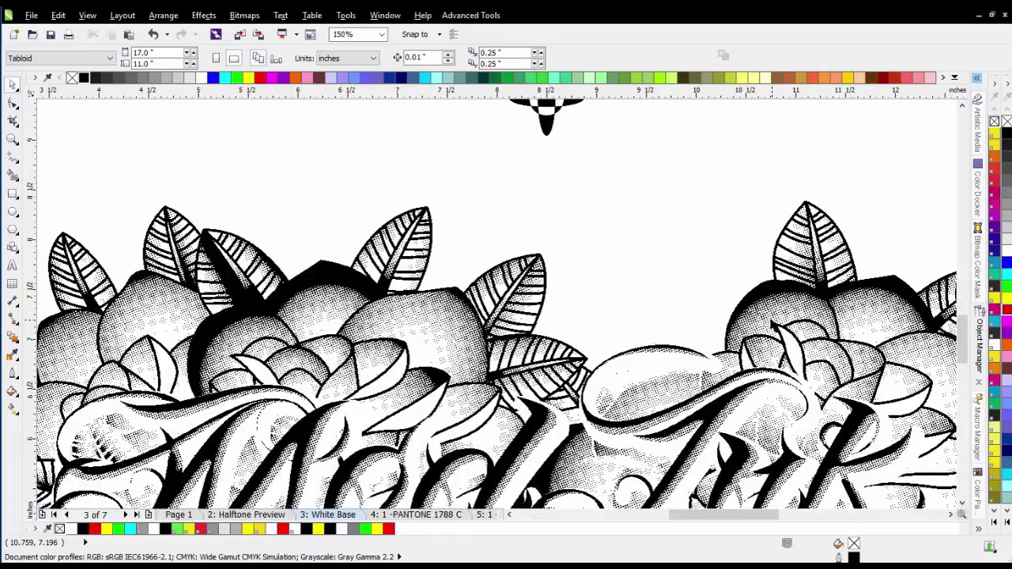
Switch to the toseparate.cdr document, launch Simple Seps 4, and move its window away from the artwork
left_click(392, 18)
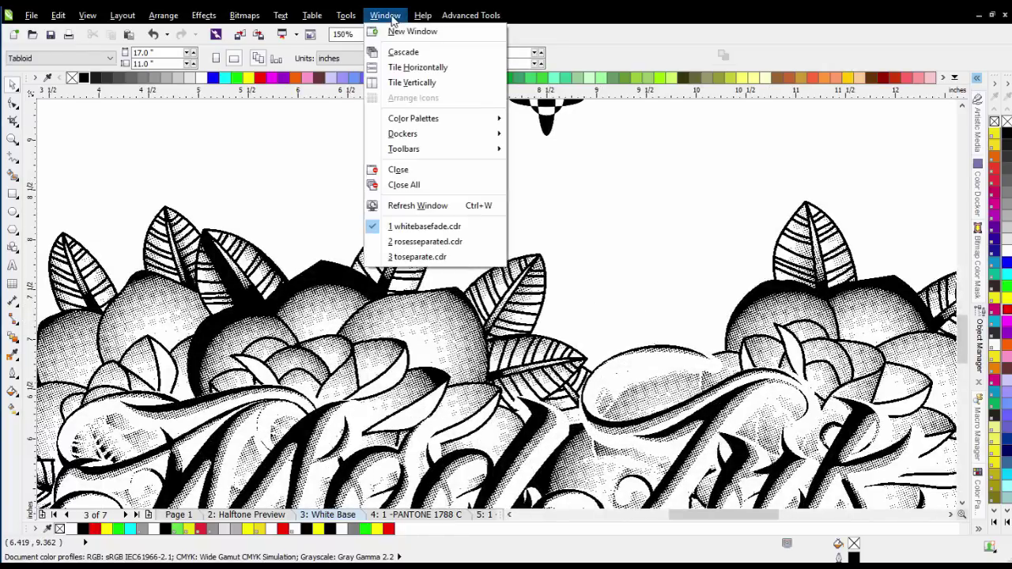
left_click(424, 241)
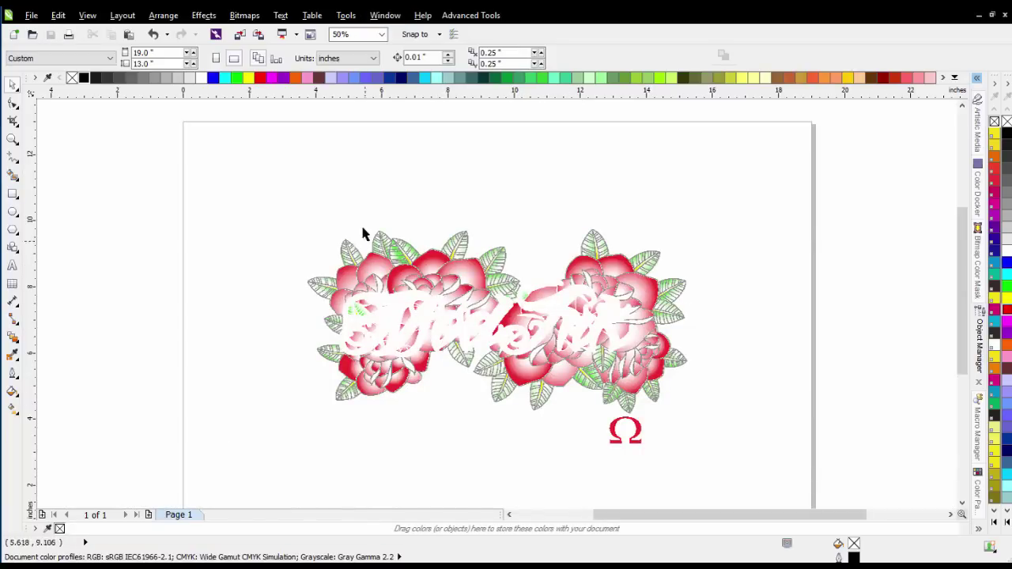
left_click(467, 17)
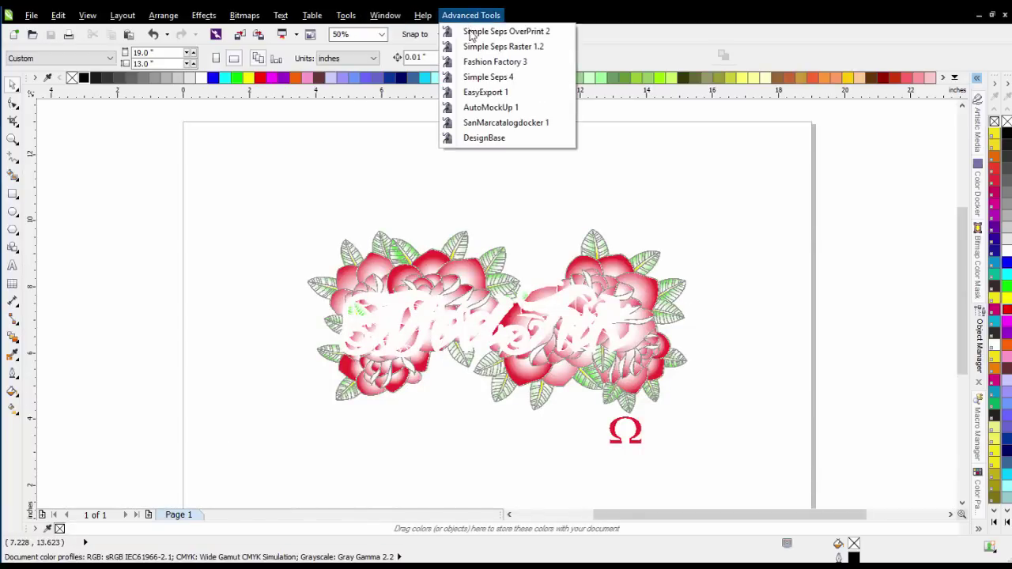
left_click(483, 79)
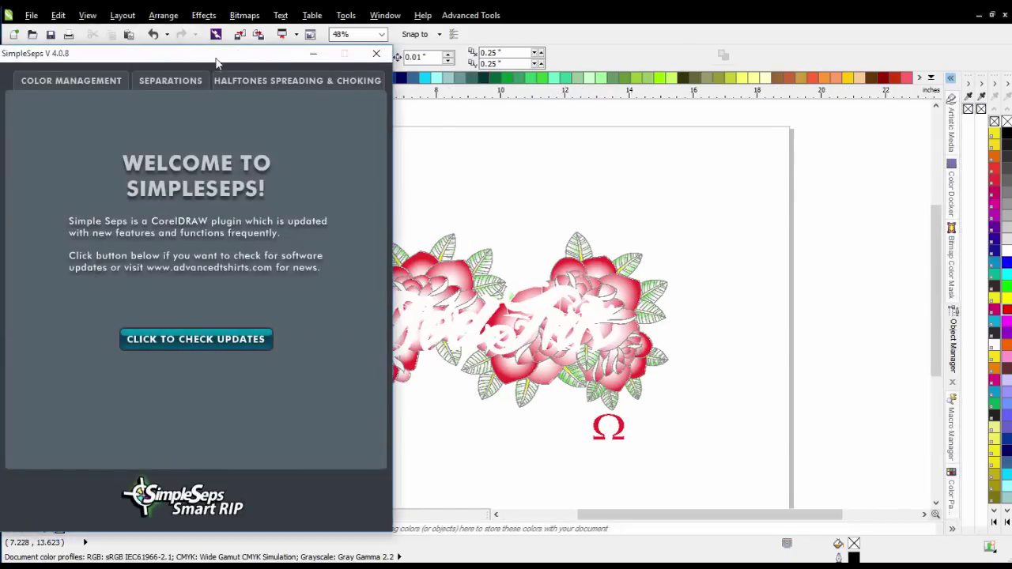
left_click_drag(191, 83, 782, 52)
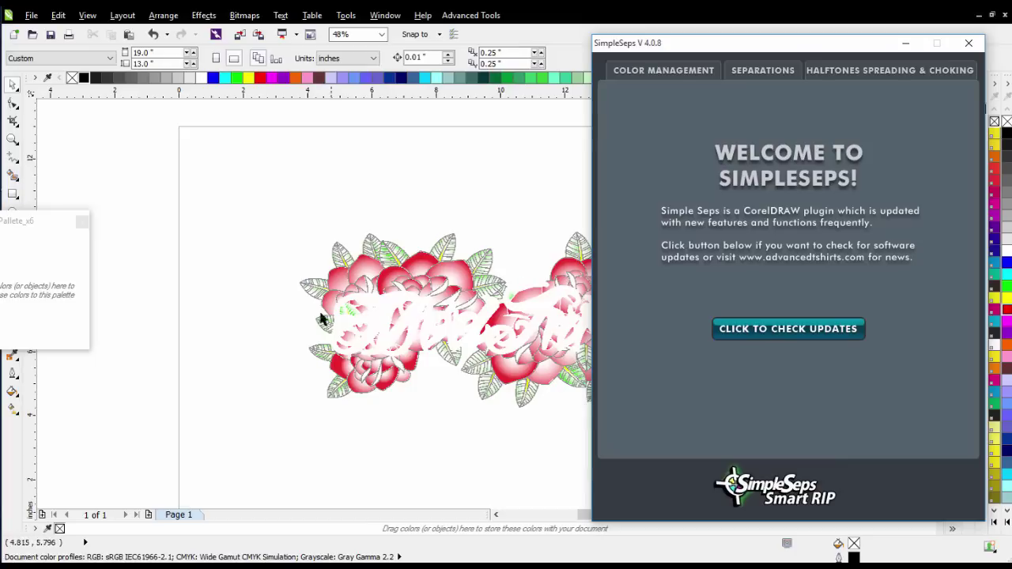
Select the grouped rose artwork and set the separation raster type to HalfTones
left_click(764, 70)
left_click(853, 275)
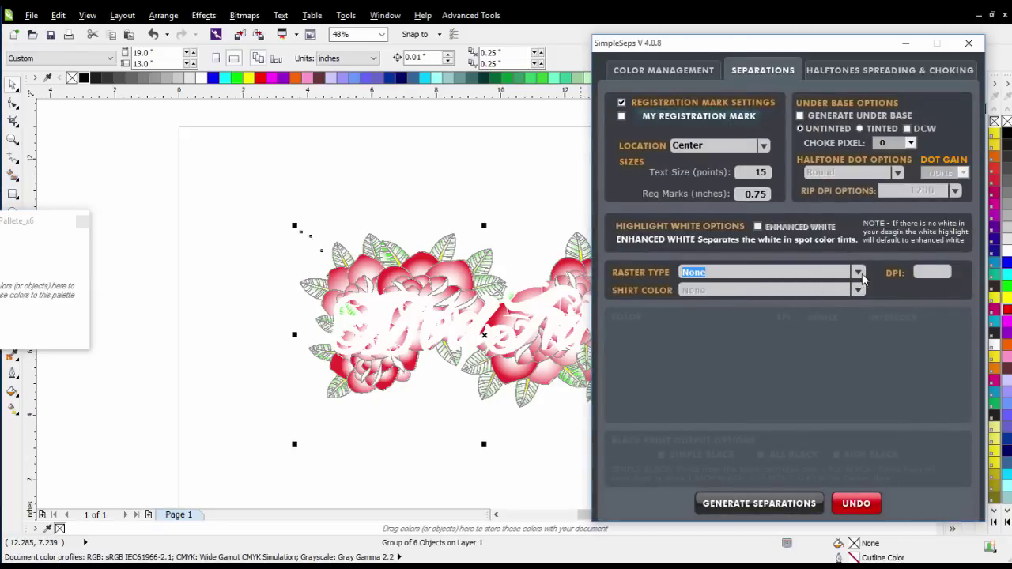
left_click(808, 296)
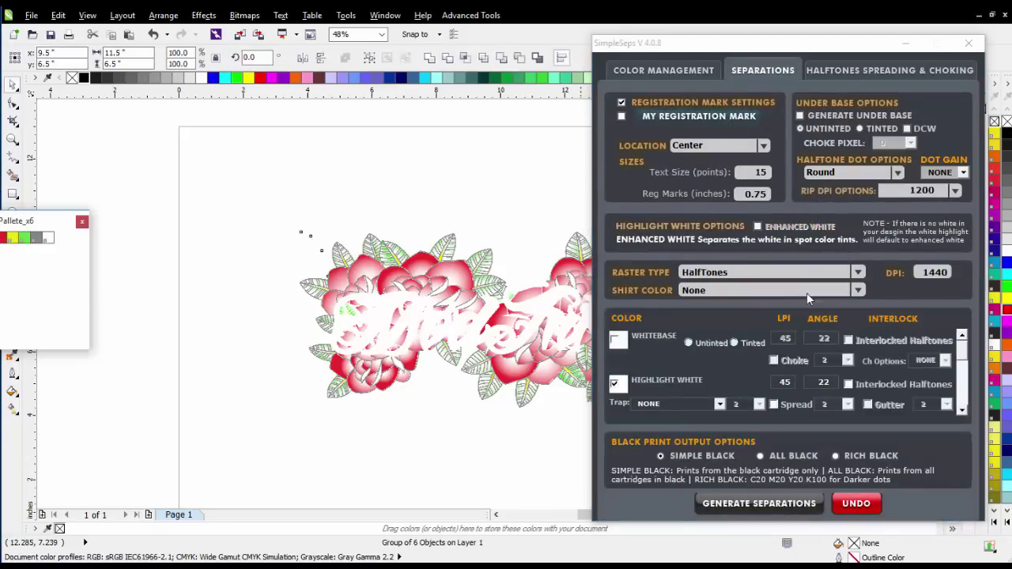
Enable a tinted white base, set the black print output to All Black, and generate the separations
left_click(616, 339)
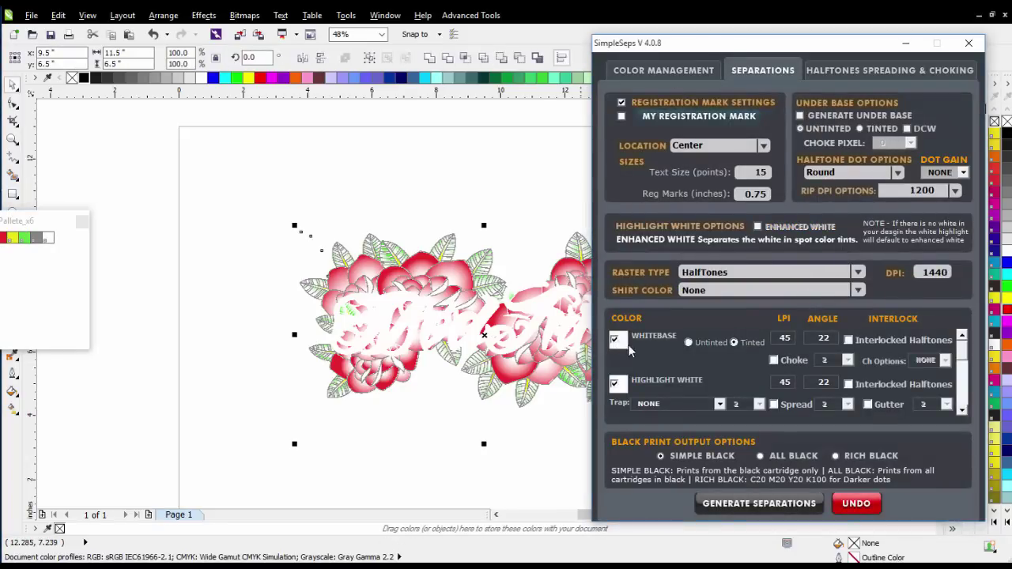
left_click(734, 343)
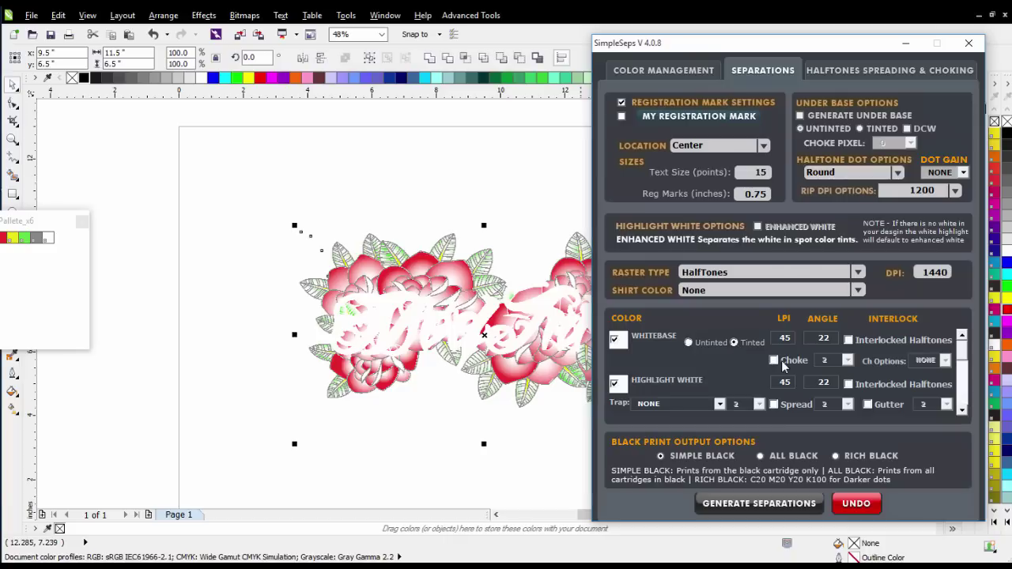
left_click(760, 457)
left_click(765, 503)
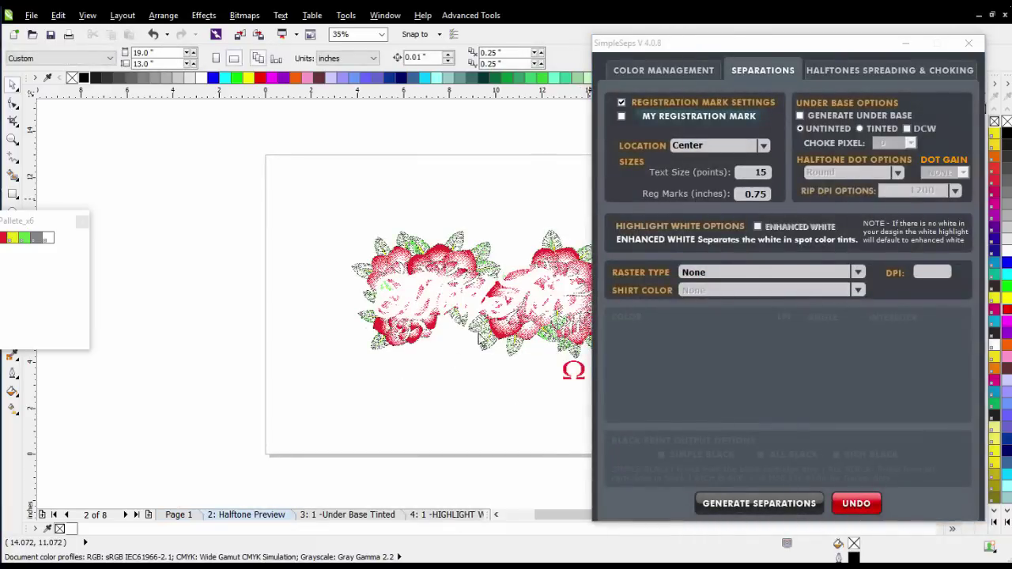
Inspect the halftone dots of the separated rose artwork on the Halftone Preview page
left_click(508, 289)
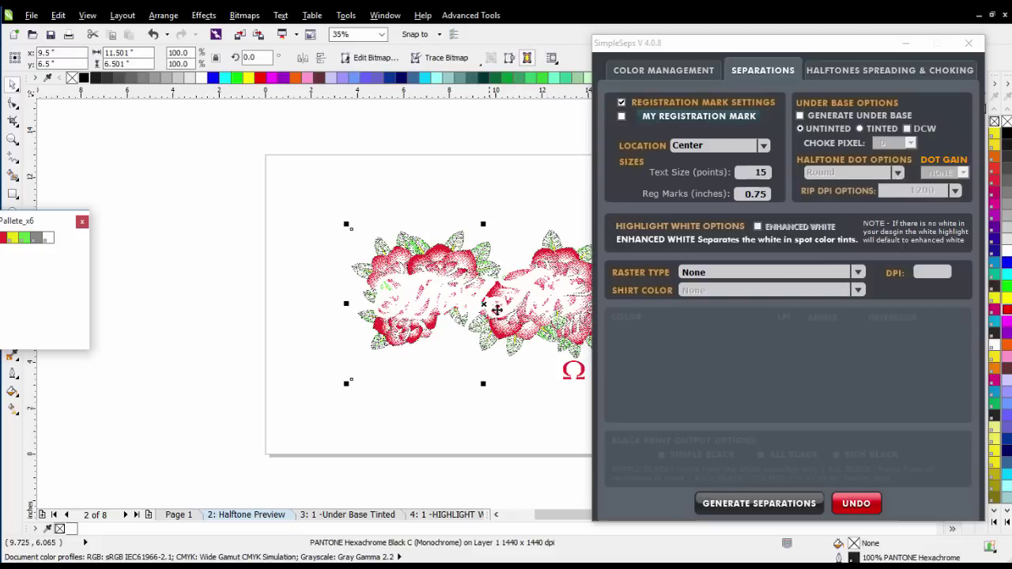
scroll(483, 305, "up", 2)
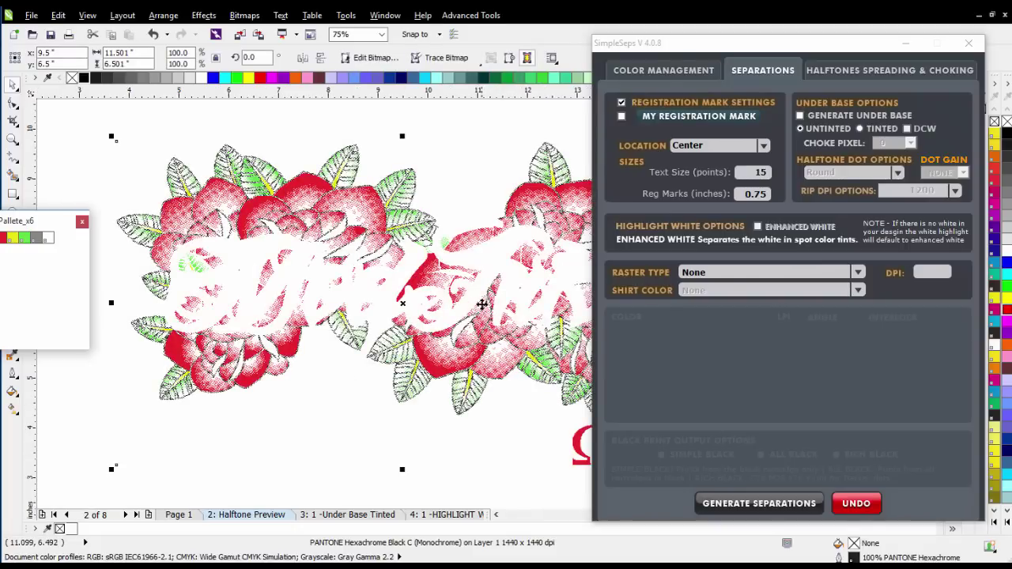
scroll(481, 304, "down", 2)
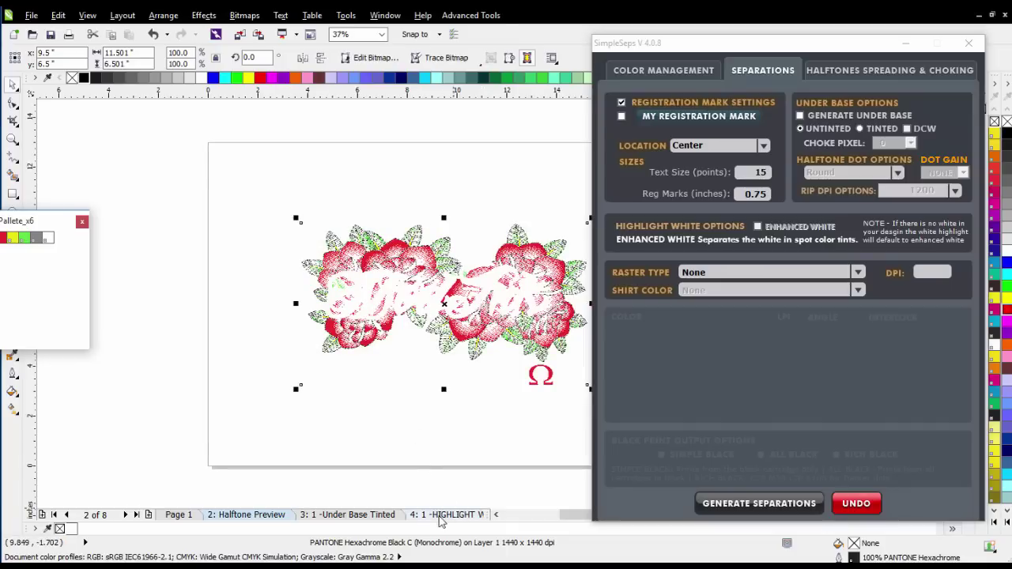
Select the bitmap on the Under Base Tinted page and choke its halftones twice
left_click(371, 517)
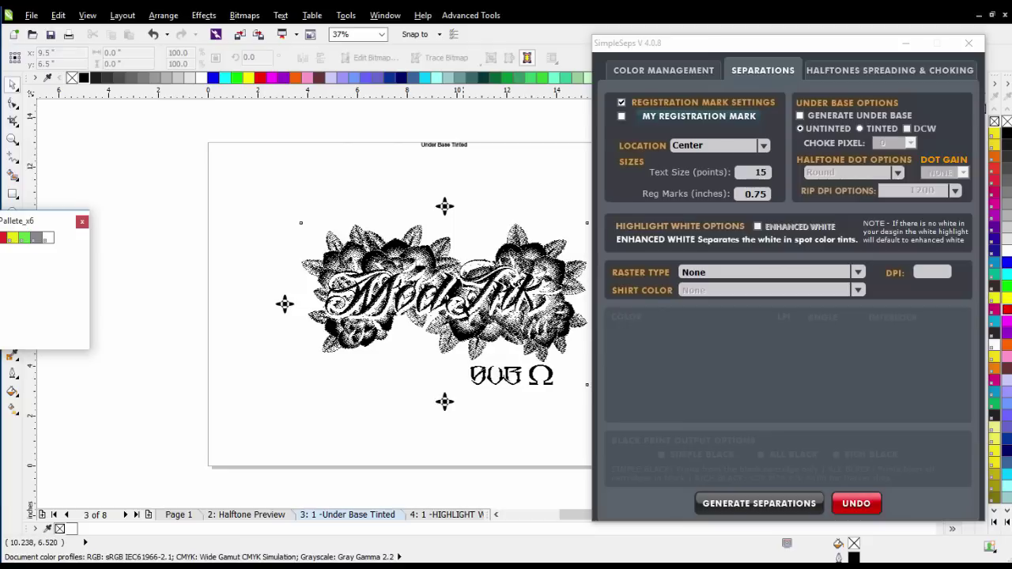
scroll(524, 295, "up", 2)
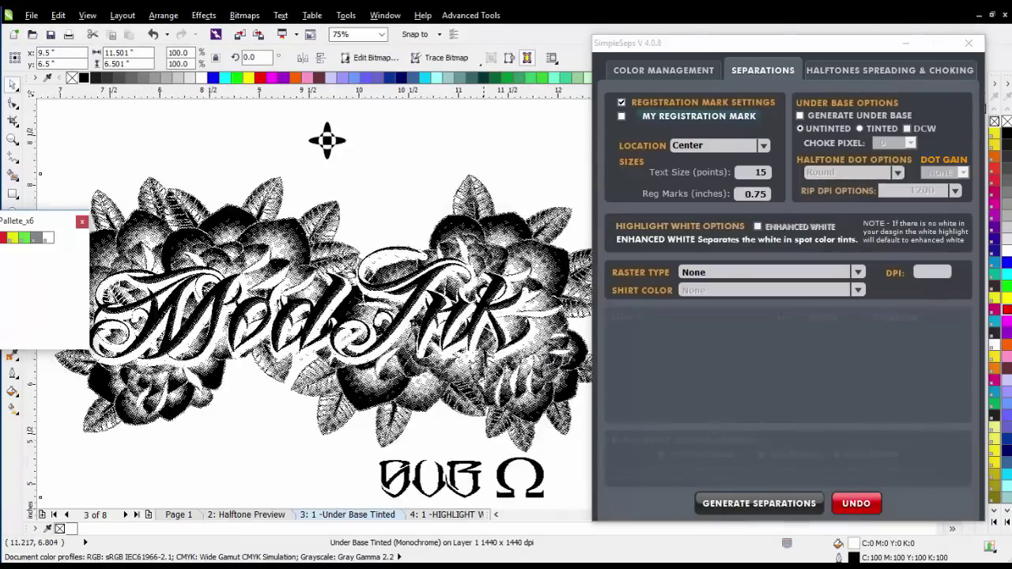
scroll(414, 321, "up", 2)
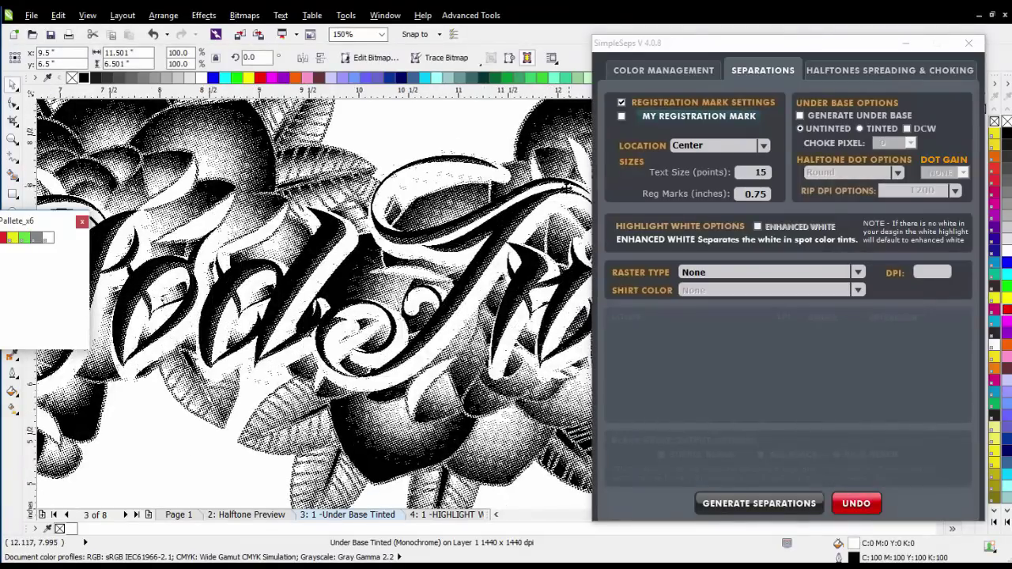
scroll(316, 308, "up", 1)
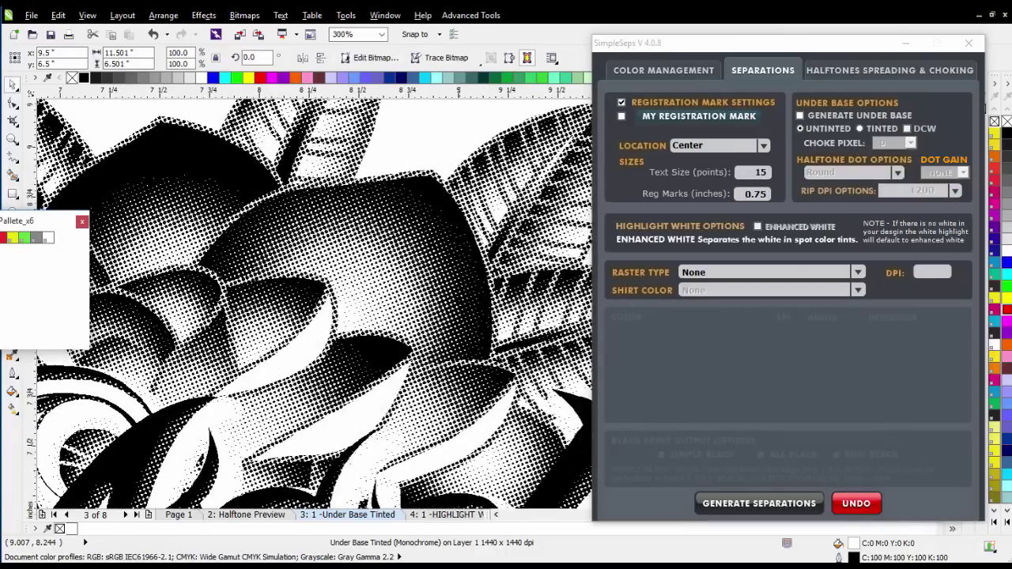
left_click(886, 72)
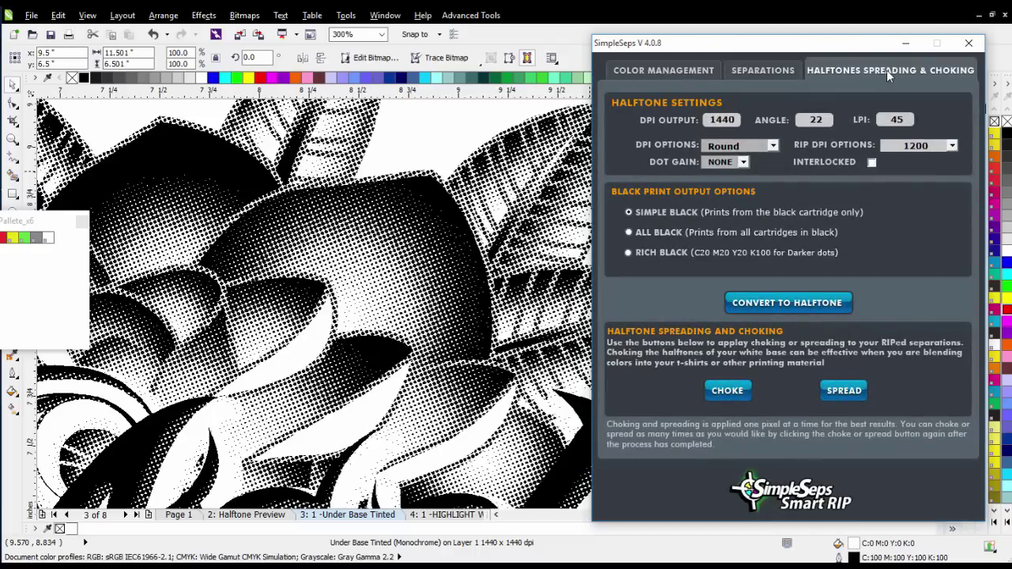
left_click(728, 395)
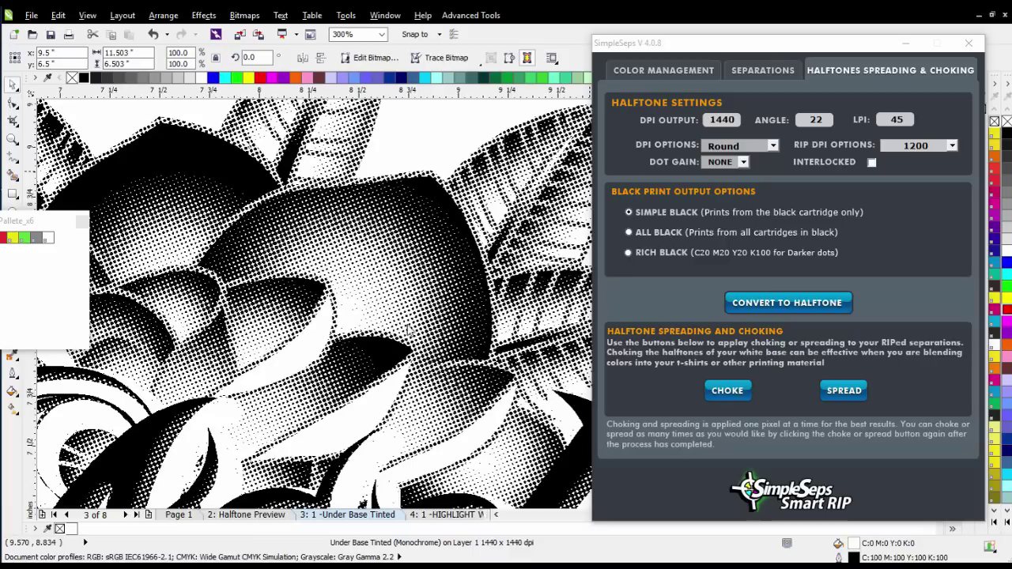
left_click(736, 393)
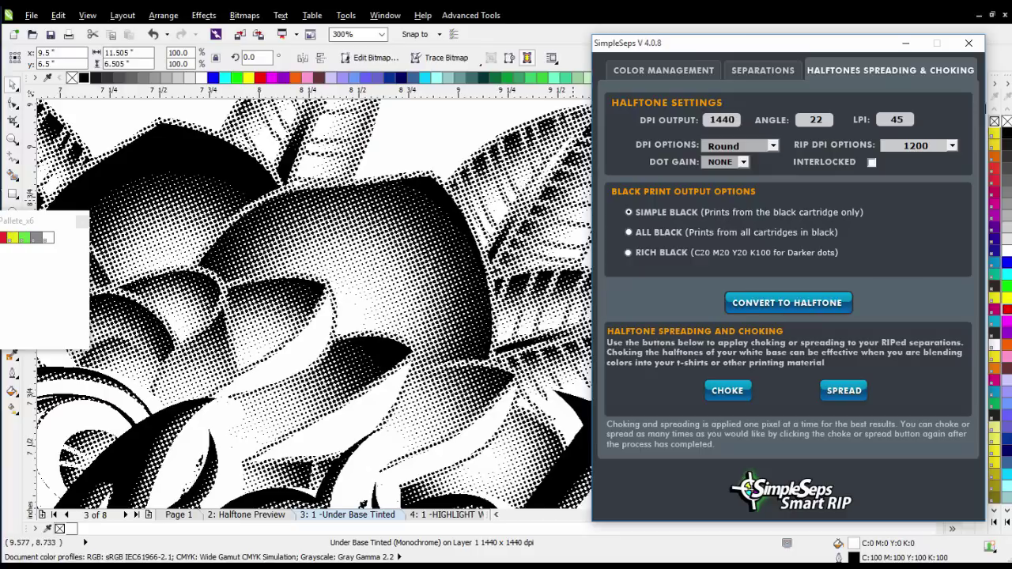
Switch back to the whitebasefade.cdr document and open Page 1 with the printed shirt photo
left_click(506, 35)
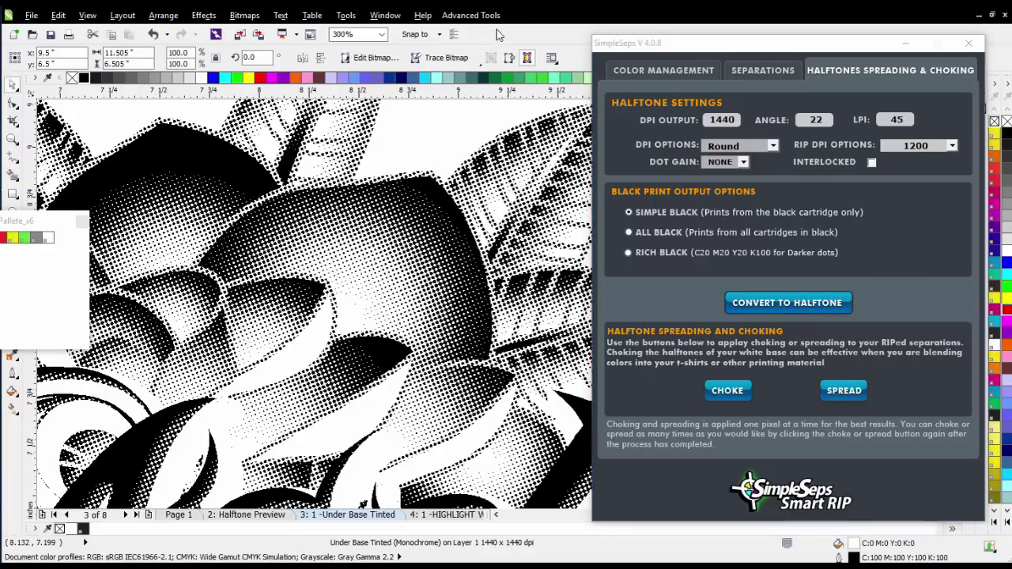
left_click(385, 19)
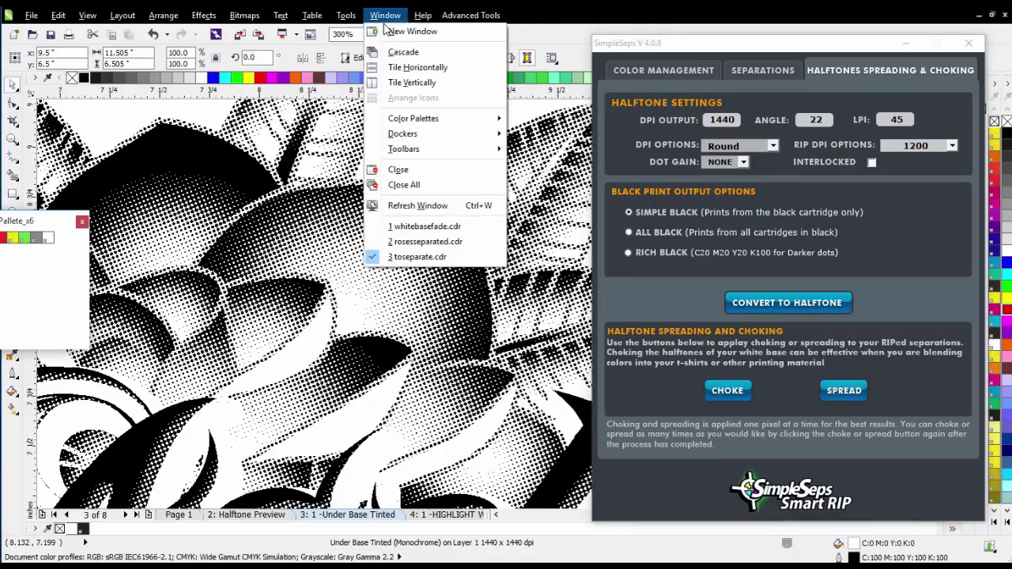
left_click(427, 227)
key("shift+F4")
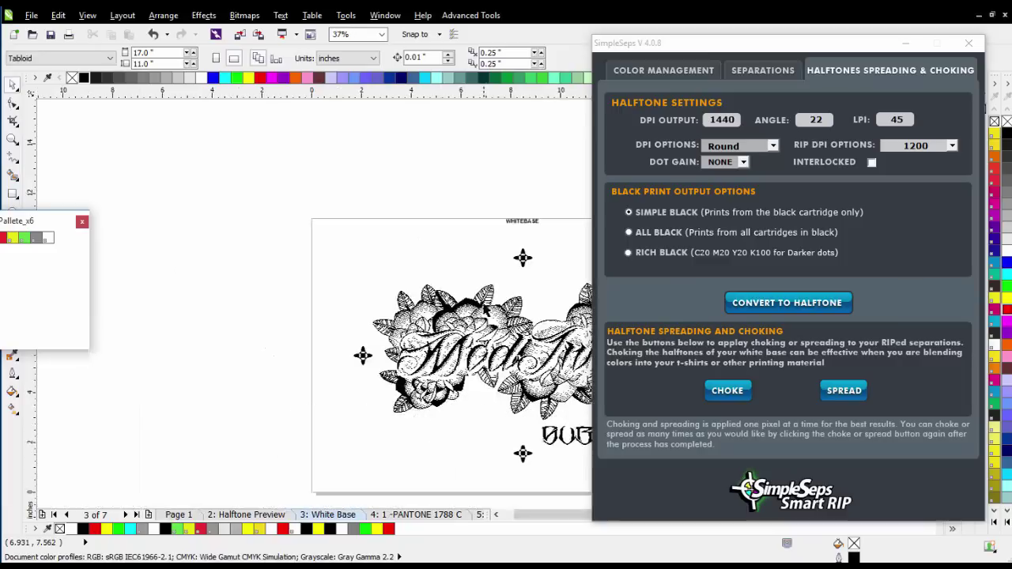
left_click(180, 517)
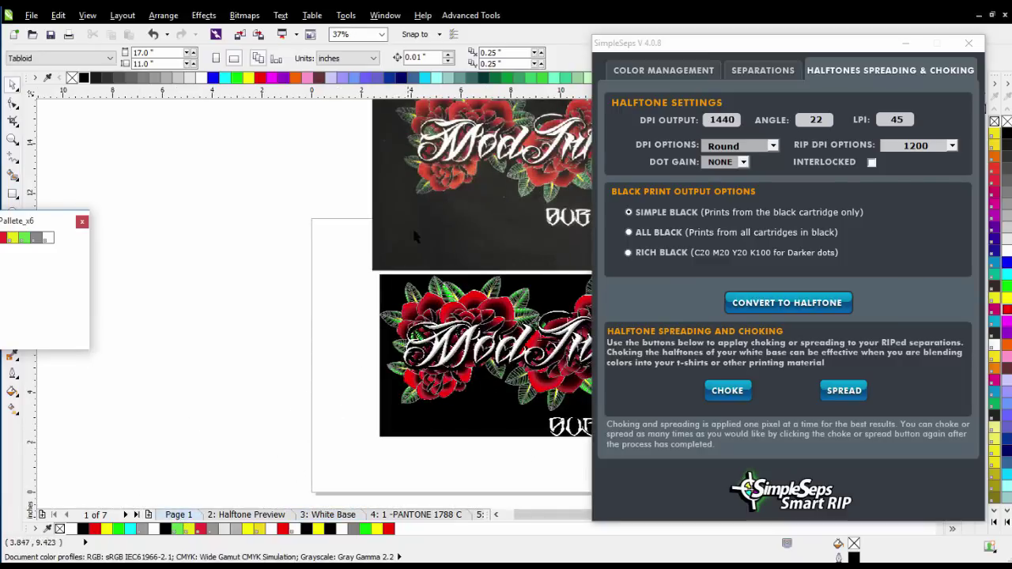
Examine how the printed red roses fade into the black garment around the Mod Ink lettering
scroll(446, 180, "up", 2)
scroll(506, 295, "up", 2)
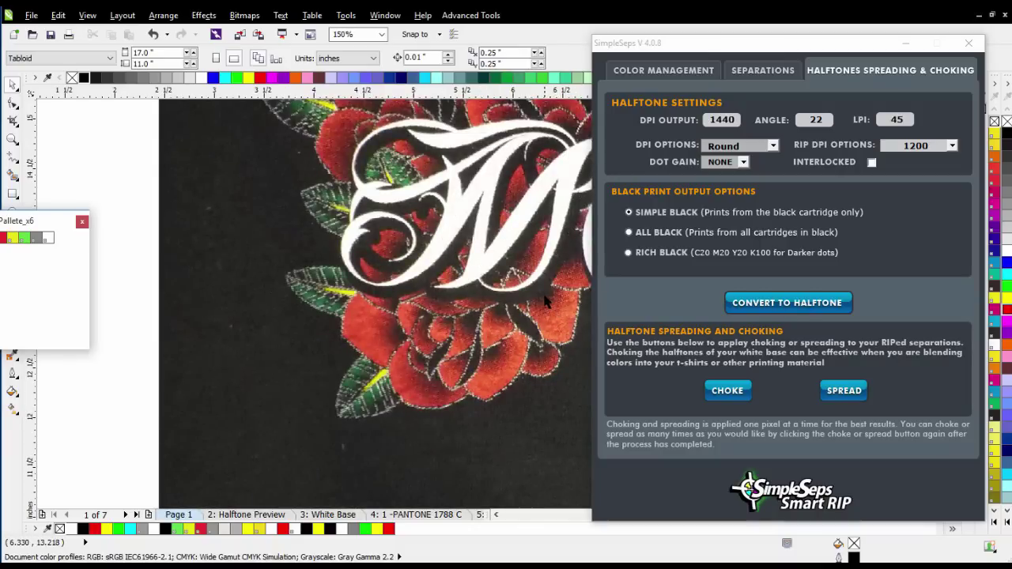
scroll(546, 299, "down", 2)
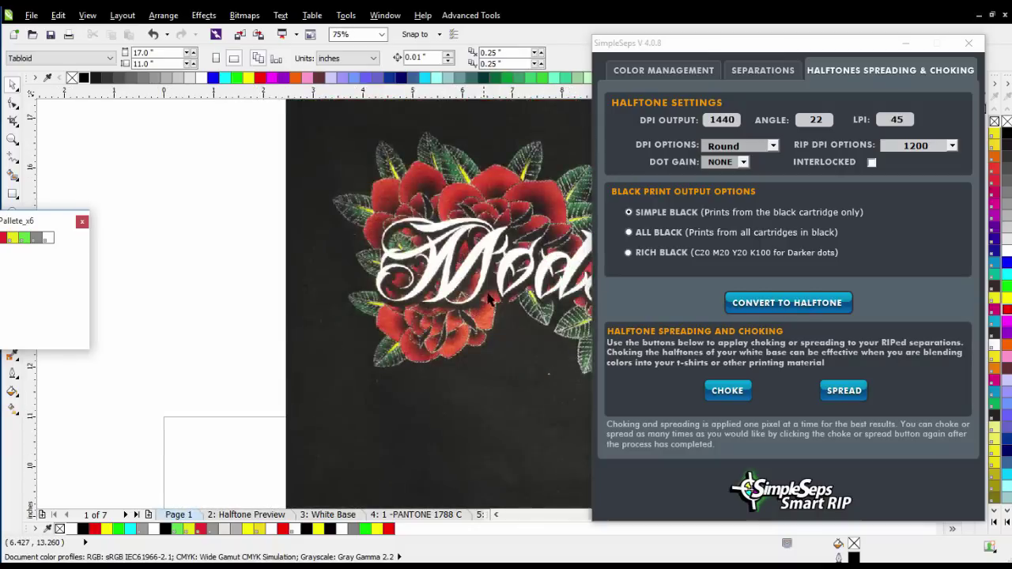
scroll(525, 204, "up", 2)
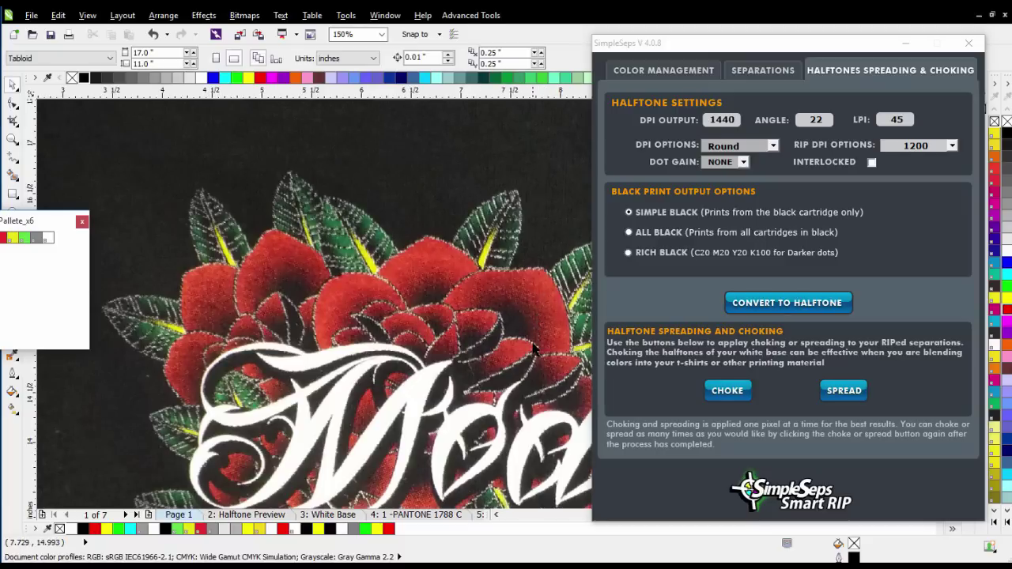
scroll(518, 331, "down", 4)
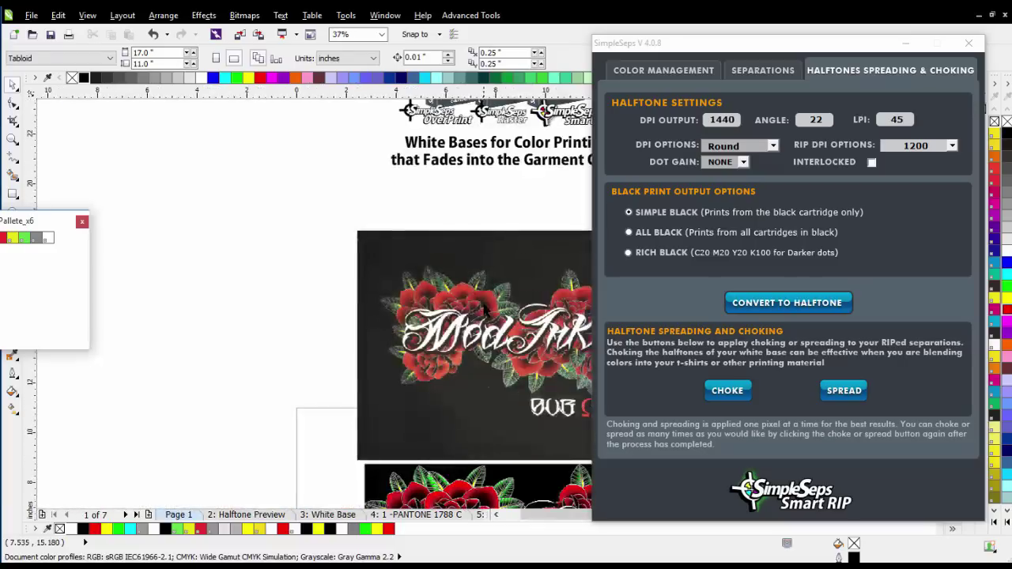
Bring the title above the shirt photo into view and minimize the SimpleSeps window
scroll(561, 159, "up", 2)
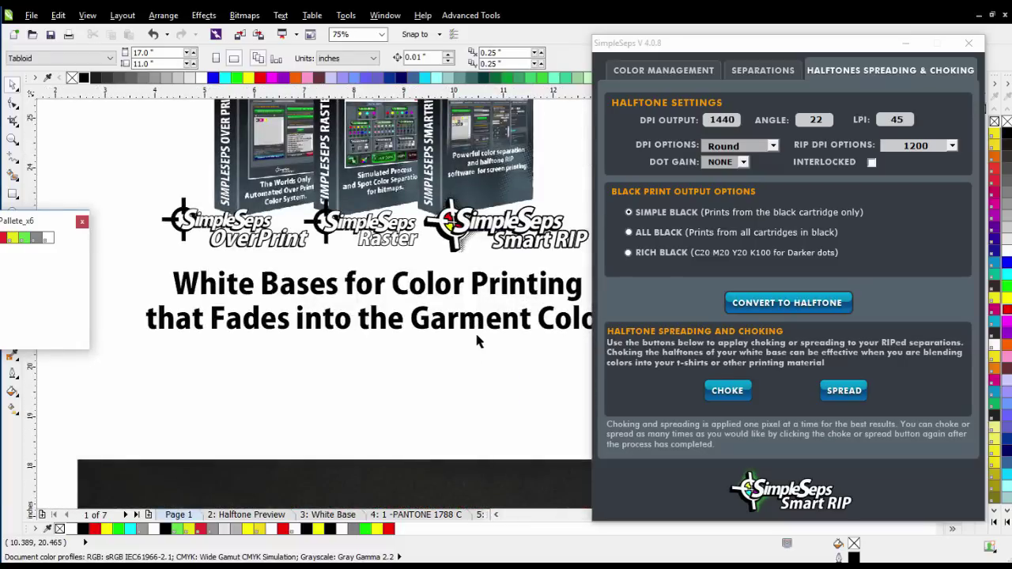
left_click(907, 46)
left_click(908, 45)
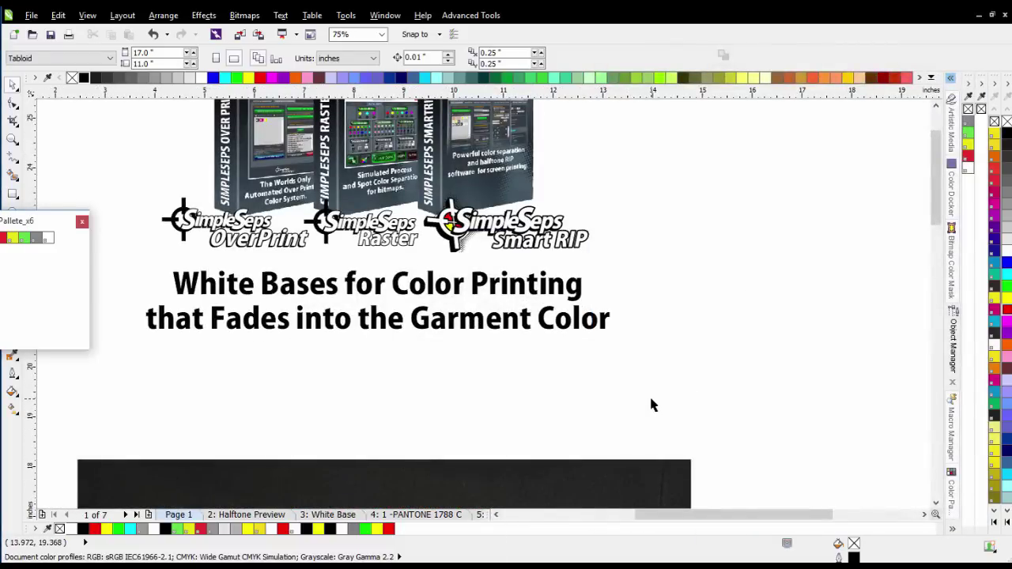